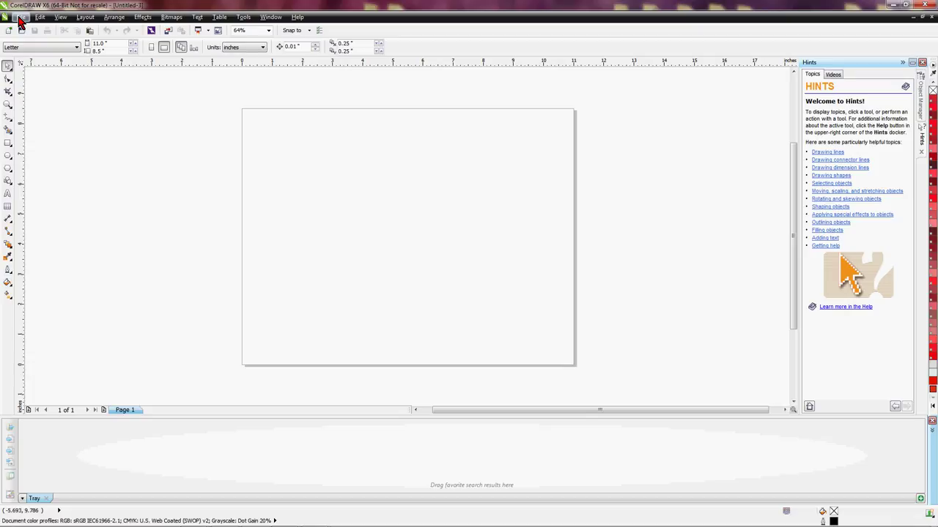
# Step: Import Mug11 r.jpg and place it at the top-left of the Letter page
pyautogui.click(21, 18)
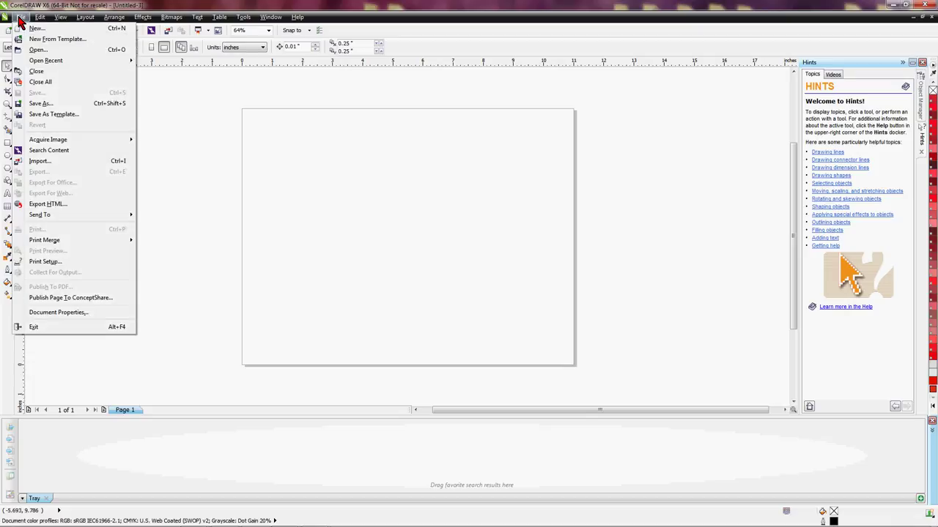
pyautogui.click(33, 161)
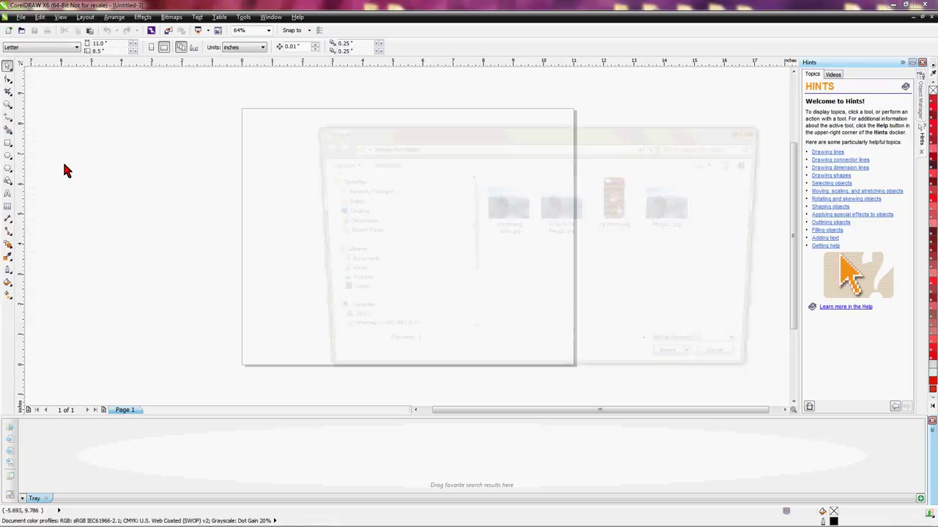
pyautogui.click(677, 213)
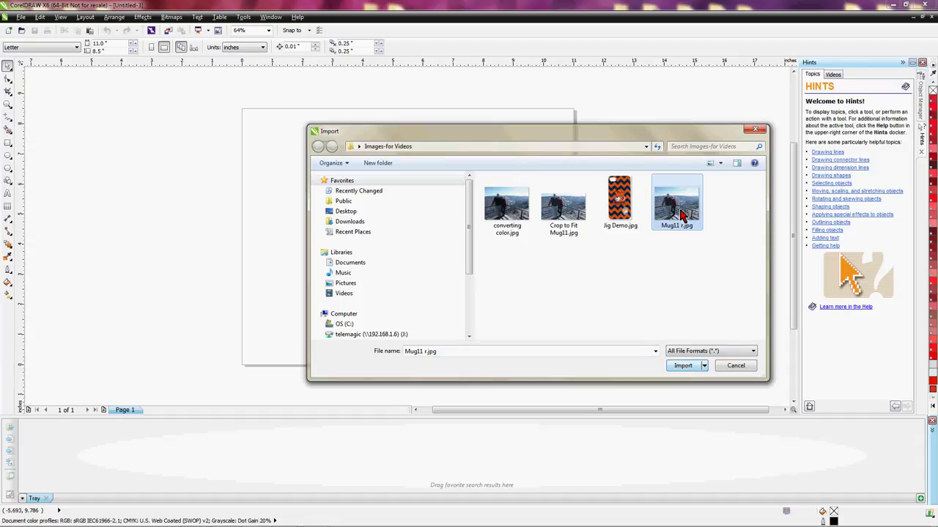
pyautogui.click(685, 368)
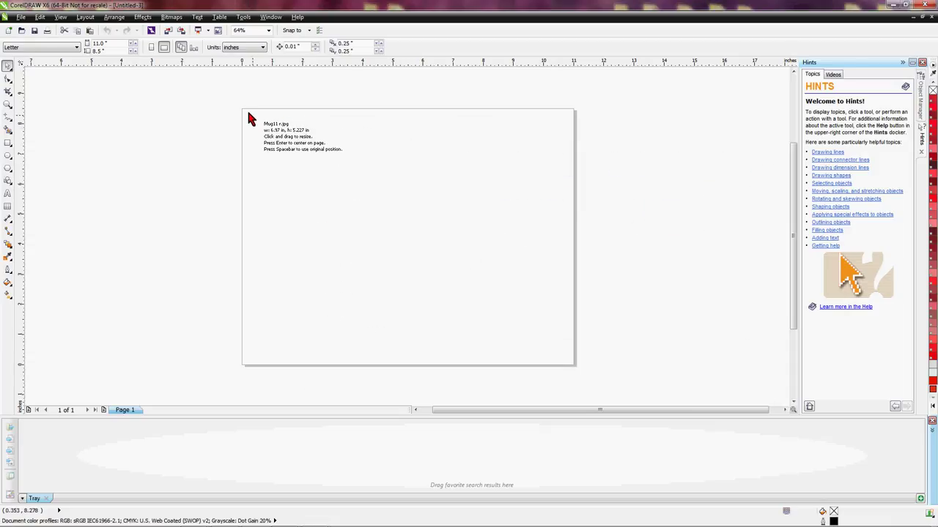
pyautogui.click(247, 117)
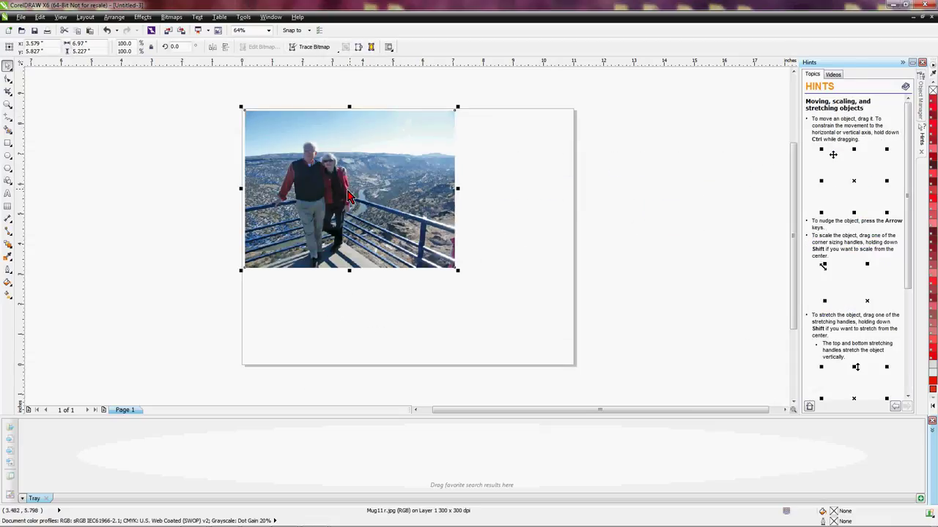
# Step: Drag the canyon photo to the centre of the page and deselect it
pyautogui.moveTo(348, 196); pyautogui.dragTo(414, 233)
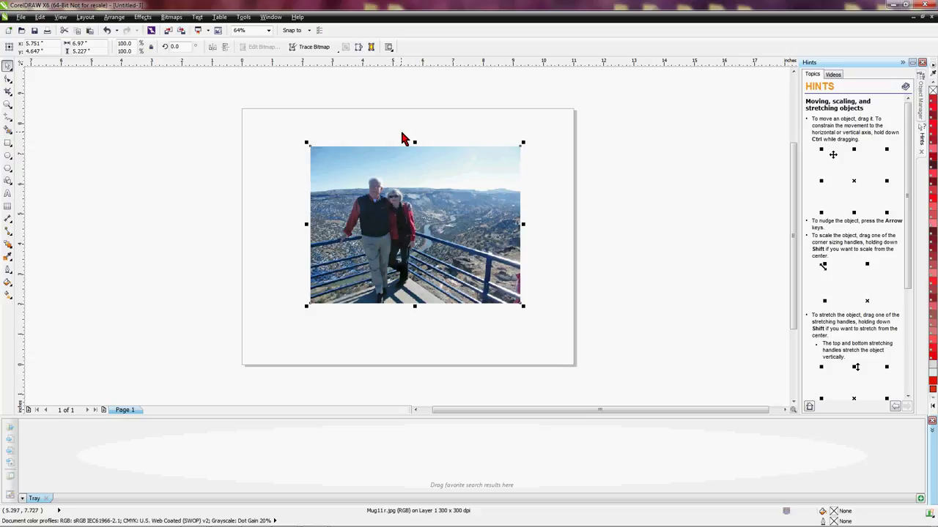
pyautogui.click(404, 133)
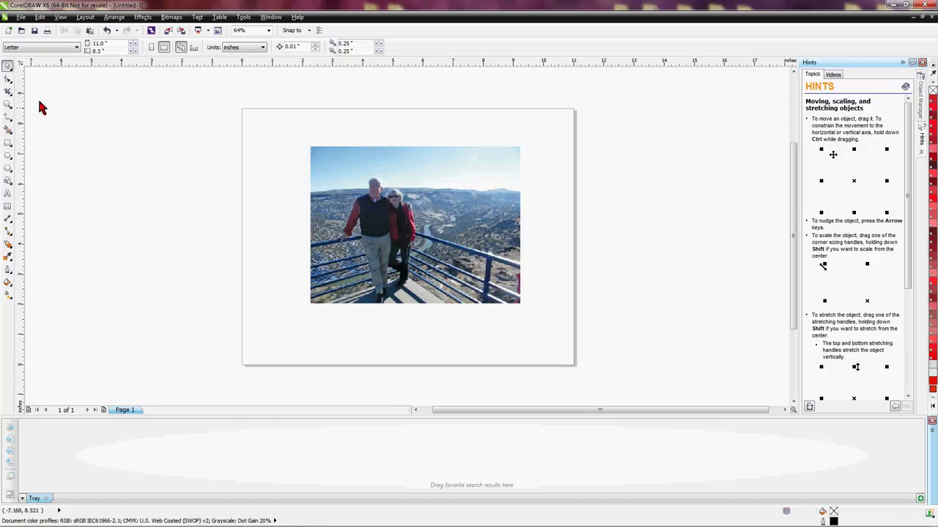
pyautogui.click(7, 91)
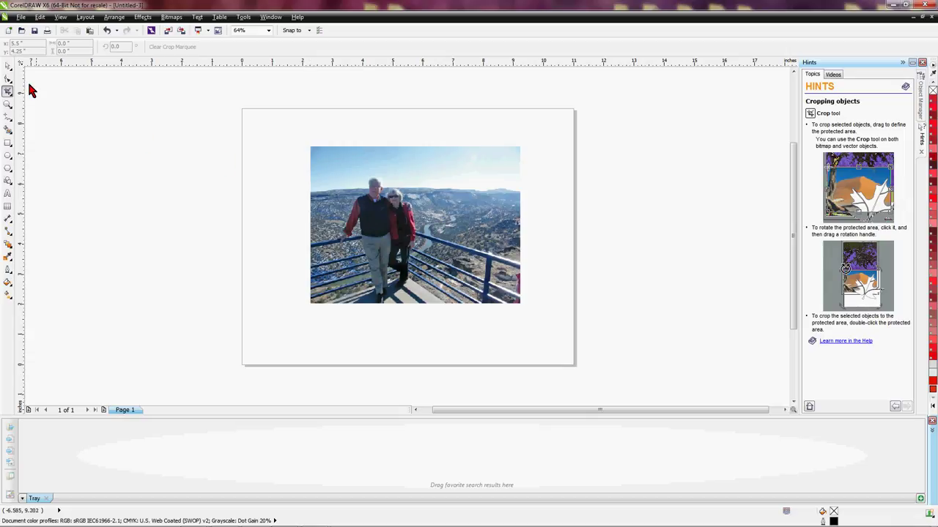
# Step: Select the canyon photo with the Pick tool and bring up the Bitmaps menu
pyautogui.click(8, 66)
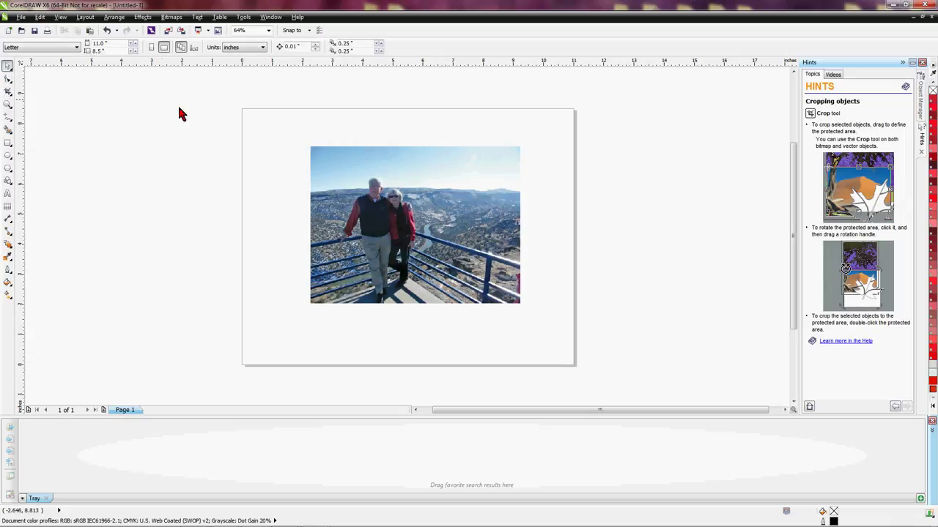
pyautogui.click(372, 195)
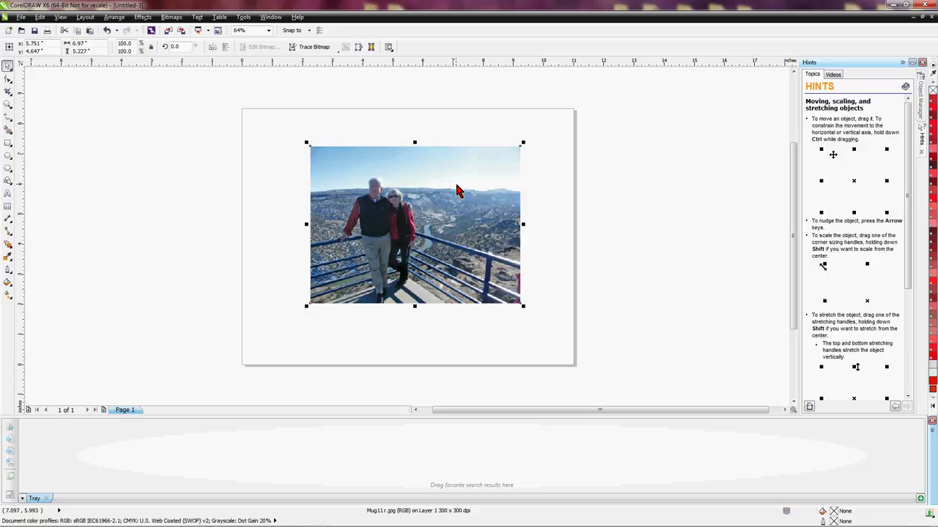
pyautogui.click(171, 17)
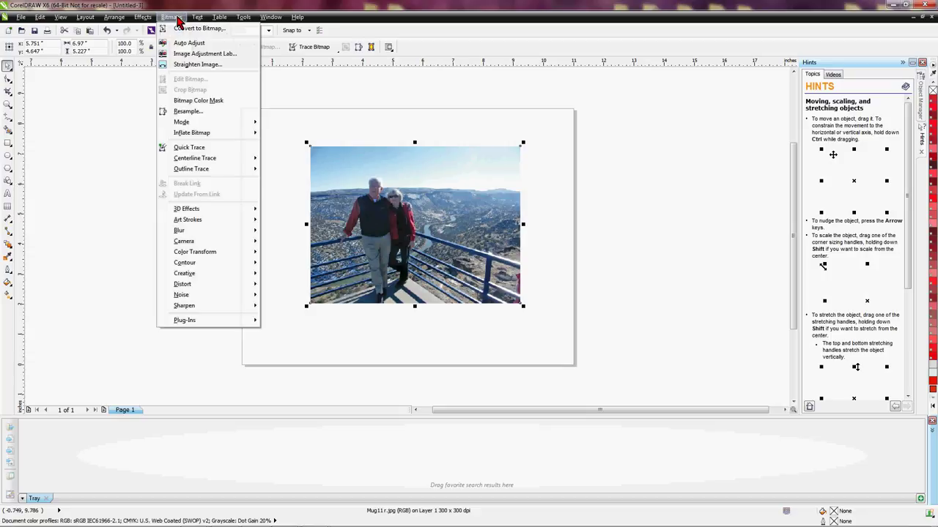
# Step: Launch Image Adjustment Lab for the photo and nudge its window into position
pyautogui.click(217, 59)
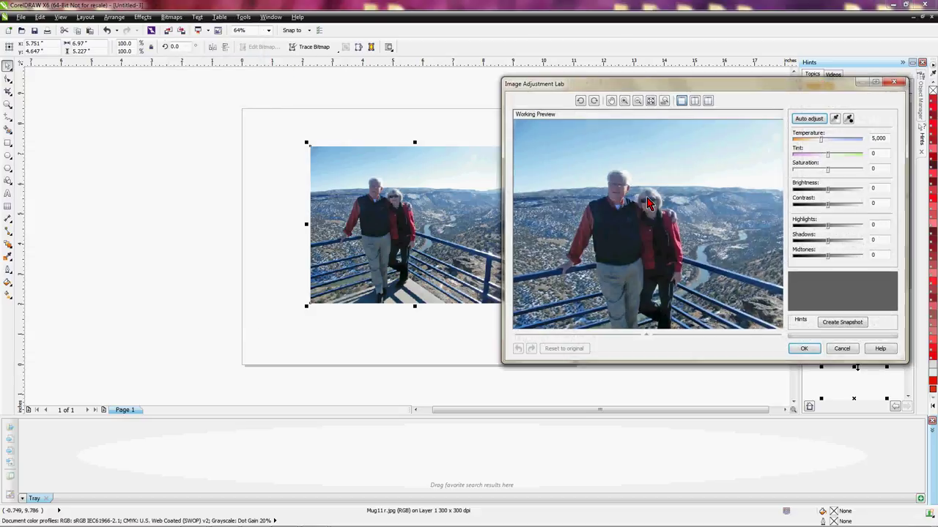
pyautogui.moveTo(675, 88); pyautogui.dragTo(696, 96)
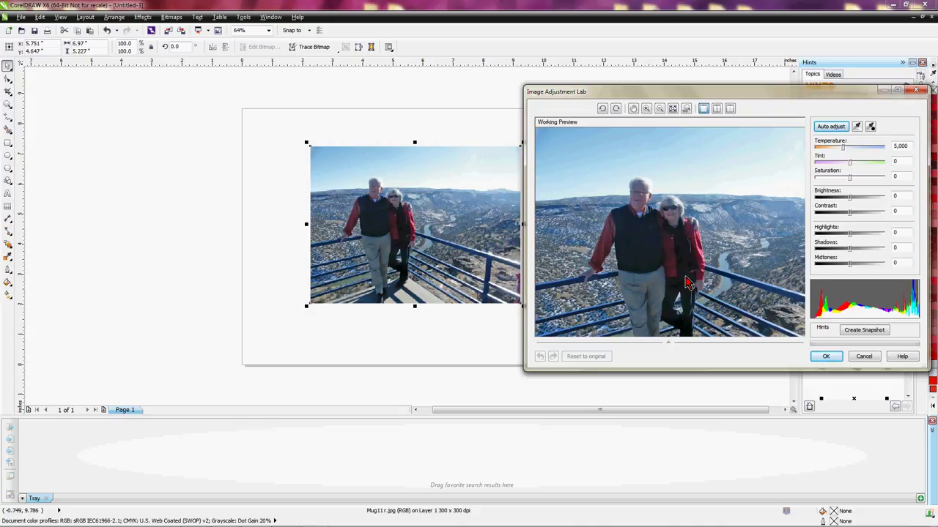
# Step: Sample the white point from the near-white area beside the man's head
pyautogui.click(858, 128)
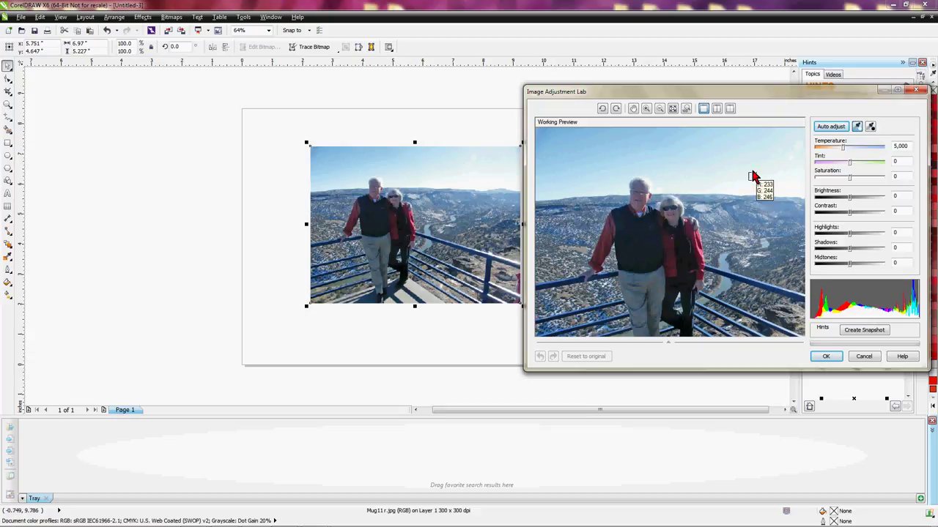
pyautogui.click(652, 188)
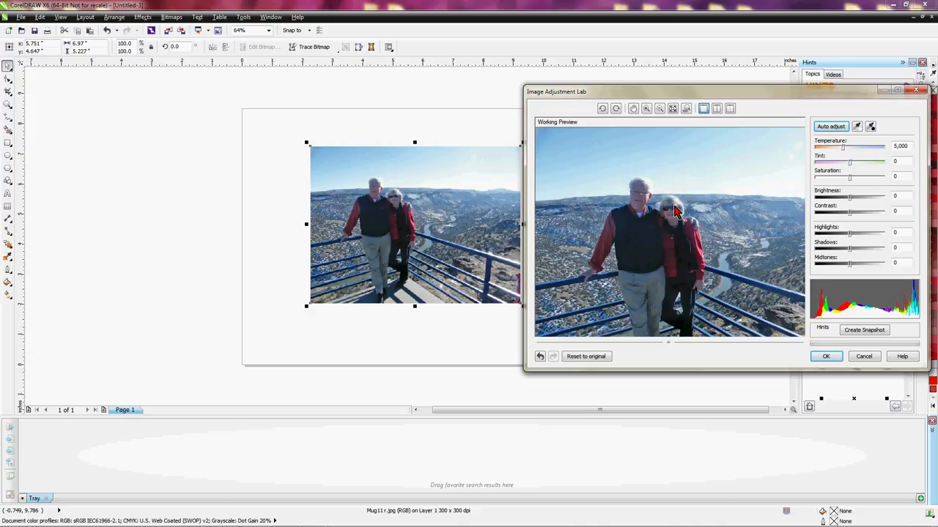
# Step: Sample the black point from a dark spot on the woman's clothing
pyautogui.click(871, 127)
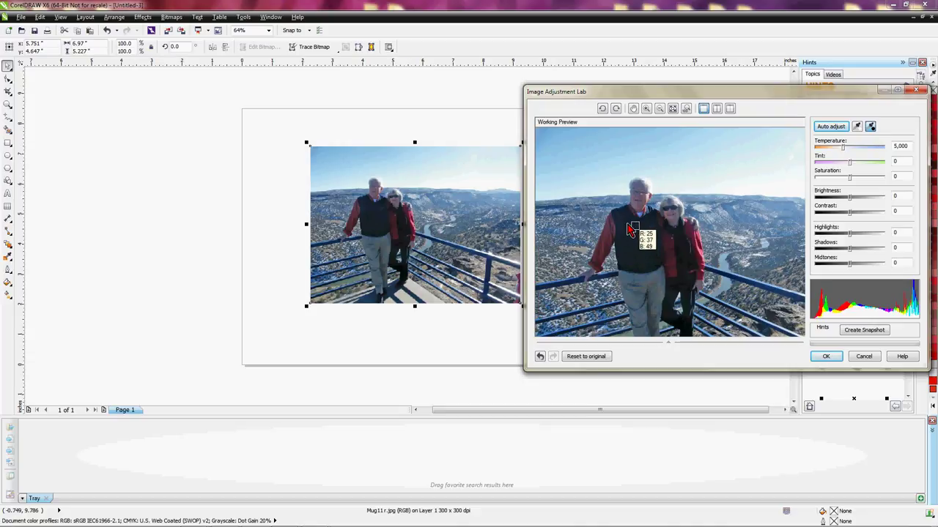
pyautogui.click(675, 236)
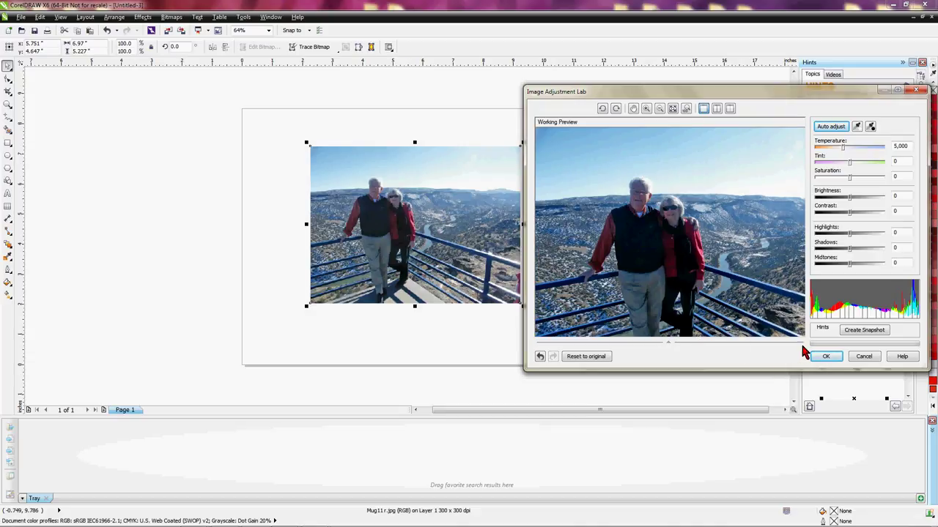
# Step: Save the white- and black-point correction as a snapshot
pyautogui.click(865, 330)
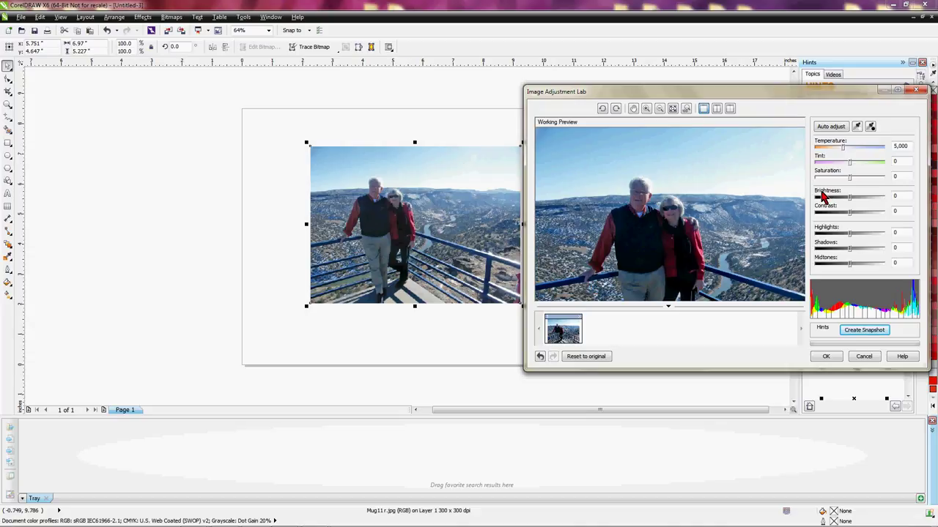
# Step: Adjust the tone sliders to Highlights 16, Shadows 17 and Midtones -12
pyautogui.click(860, 235)
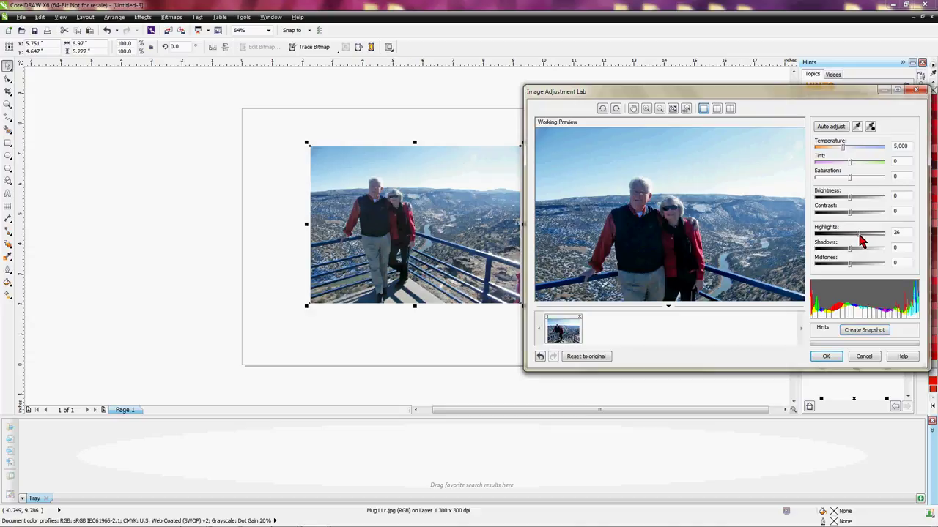
pyautogui.moveTo(861, 242)
pyautogui.mouseDown()
pyautogui.moveTo(835, 240)
pyautogui.moveTo(882, 243)
pyautogui.moveTo(858, 236)
pyautogui.mouseUp()
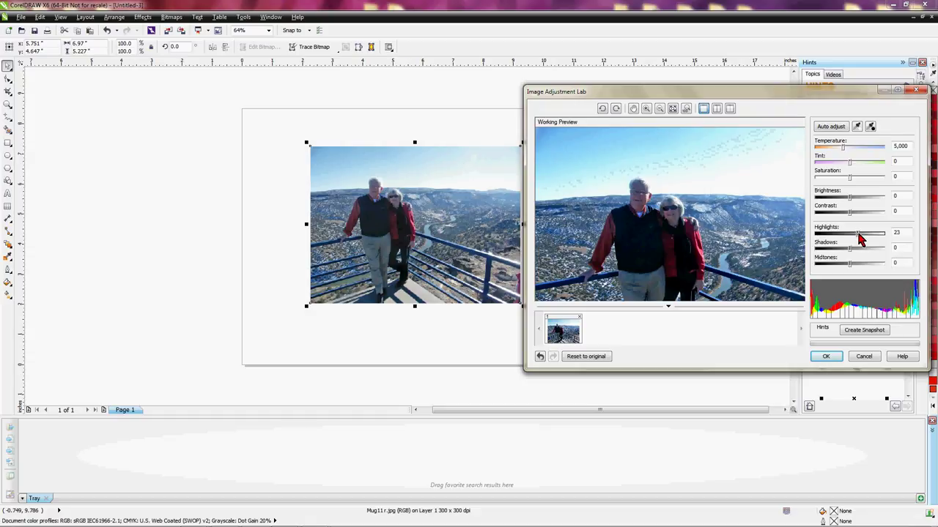
pyautogui.moveTo(860, 238)
pyautogui.mouseDown()
pyautogui.moveTo(847, 252)
pyautogui.moveTo(860, 255)
pyautogui.mouseUp()
pyautogui.click(852, 251)
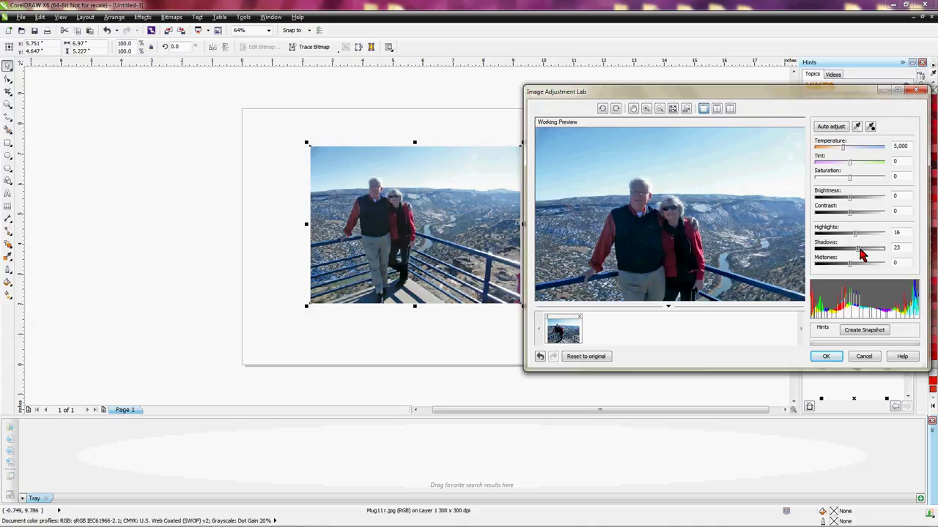
pyautogui.moveTo(858, 249); pyautogui.dragTo(858, 250)
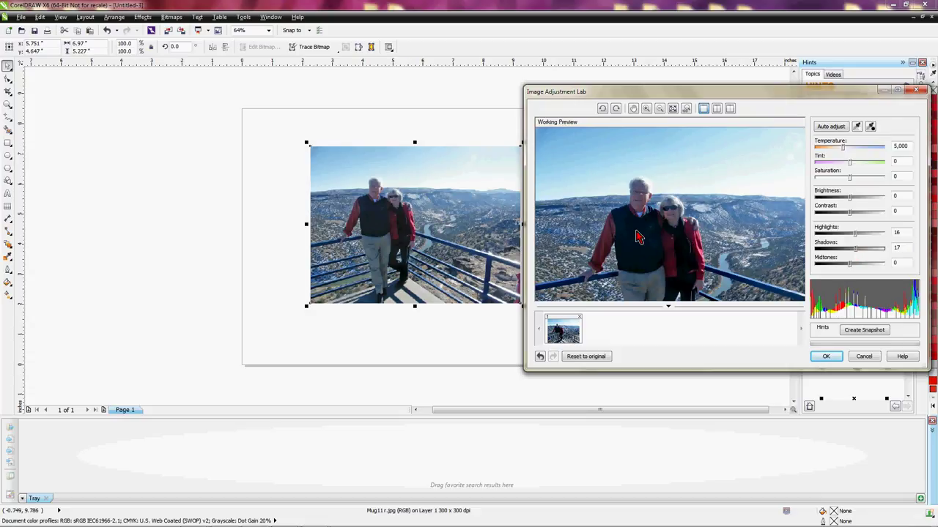
pyautogui.moveTo(849, 265); pyautogui.dragTo(858, 271)
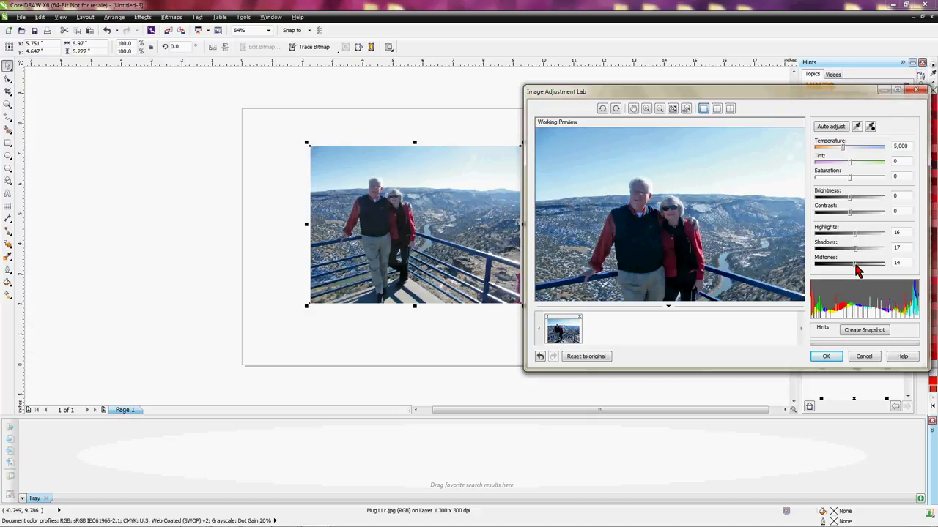
pyautogui.moveTo(857, 271)
pyautogui.mouseDown()
pyautogui.moveTo(843, 266)
pyautogui.moveTo(849, 259)
pyautogui.moveTo(852, 271)
pyautogui.mouseUp()
# Step: Snapshot the adjusted look, compare it with the original, then delete the adjusted snapshot
pyautogui.click(853, 331)
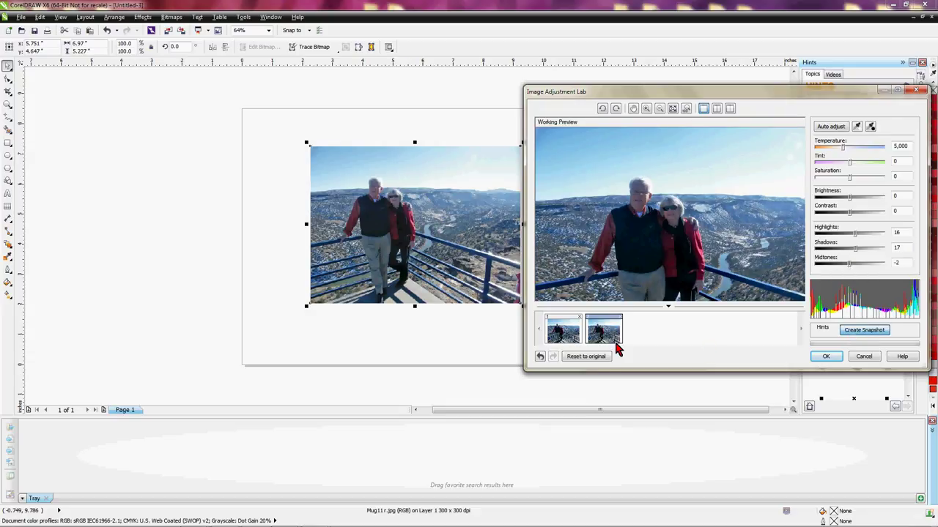
pyautogui.click(568, 335)
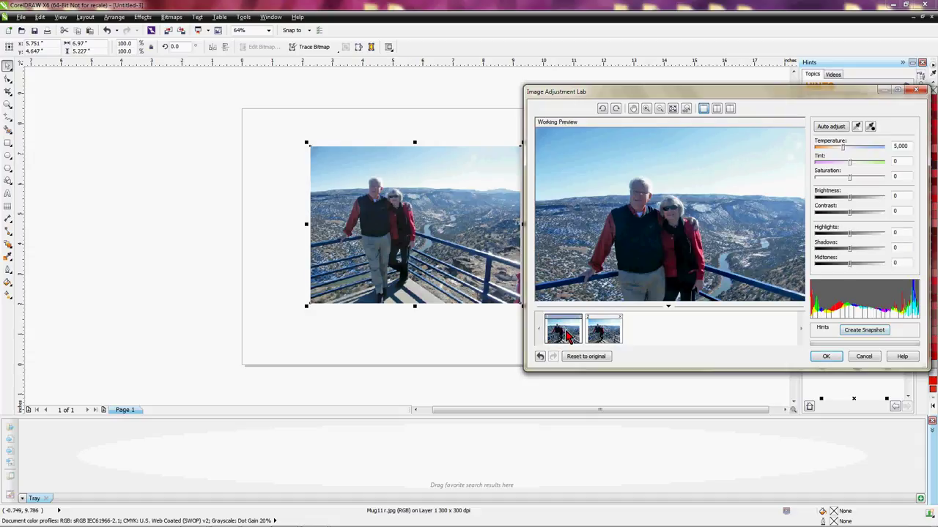
pyautogui.click(609, 342)
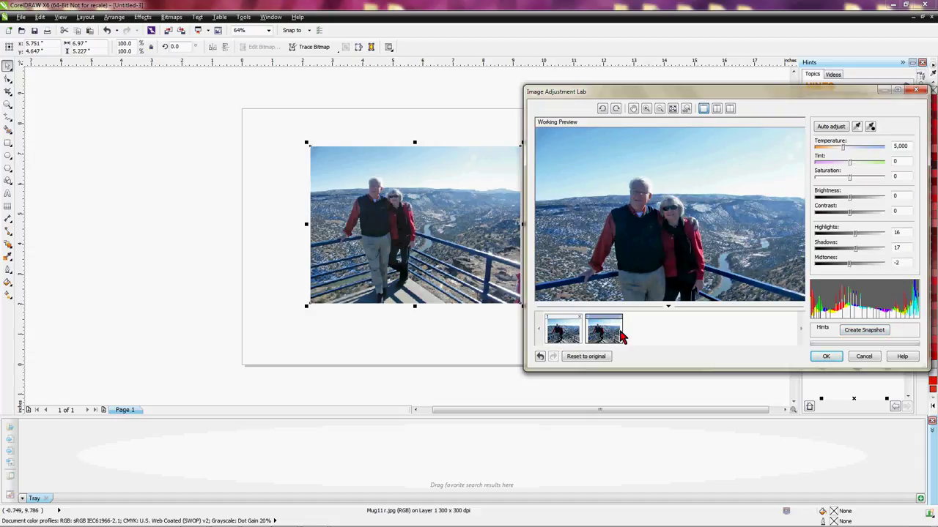
pyautogui.click(575, 336)
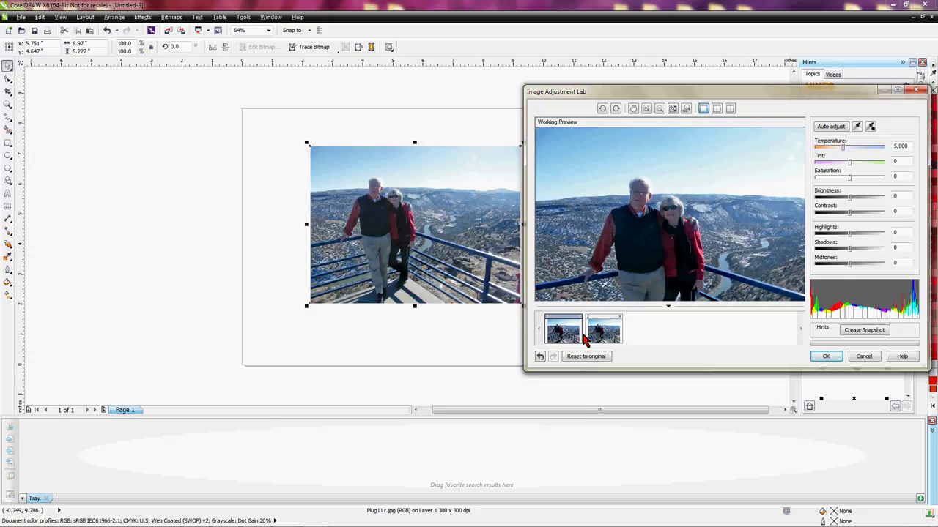
pyautogui.click(620, 319)
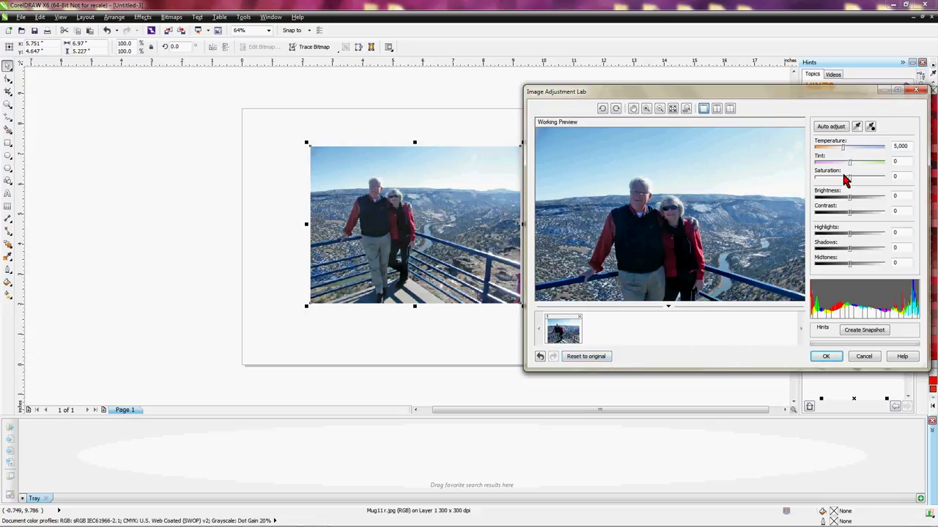
# Step: Dial in Brightness 7, Contrast 4, Highlights 14 and Shadows 13, then snapshot it
pyautogui.moveTo(849, 197); pyautogui.dragTo(857, 196)
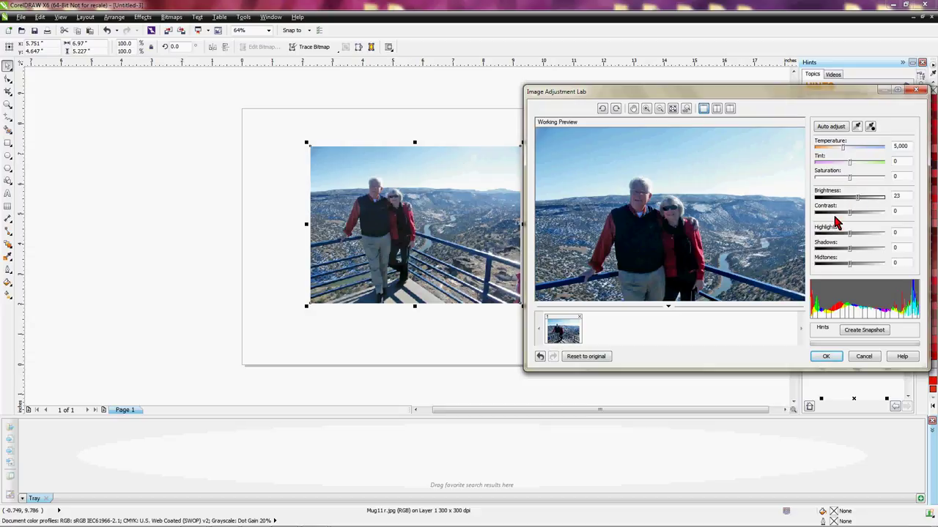
pyautogui.moveTo(857, 196); pyautogui.dragTo(851, 196)
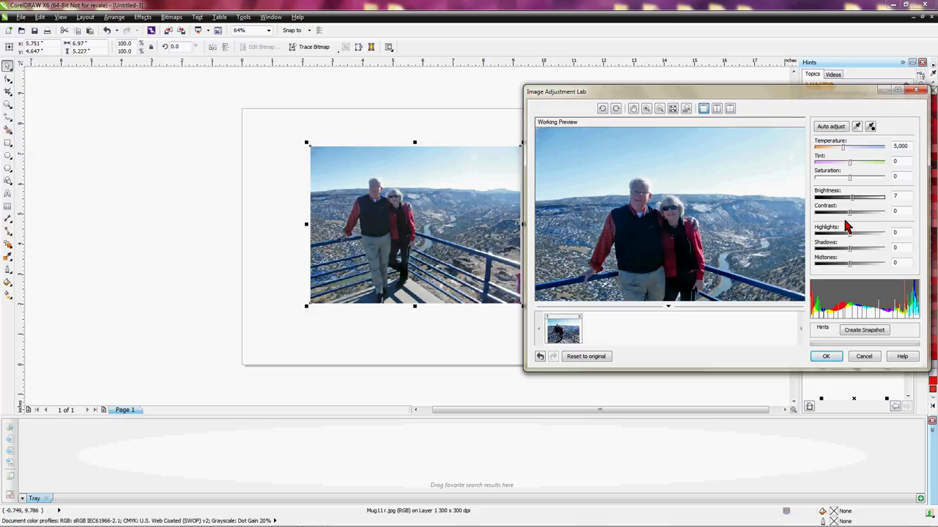
pyautogui.click(859, 213)
pyautogui.click(853, 214)
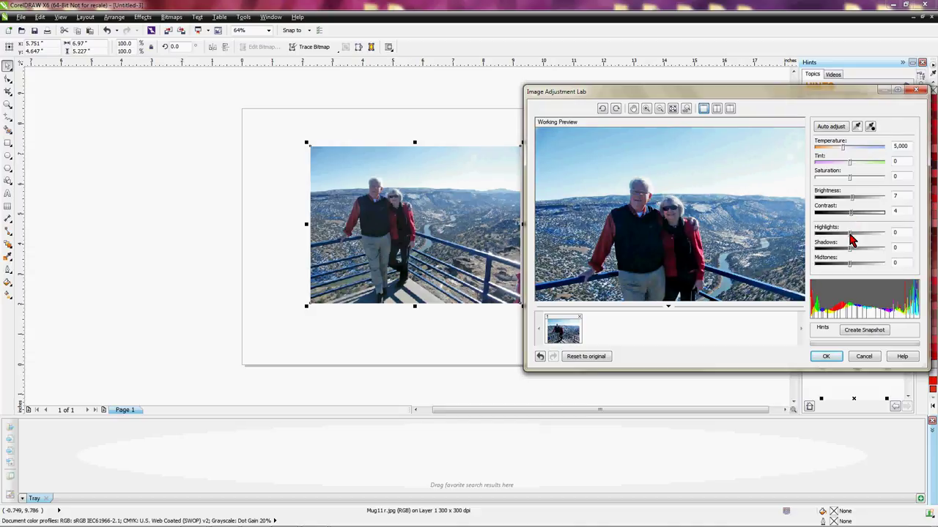
pyautogui.click(855, 234)
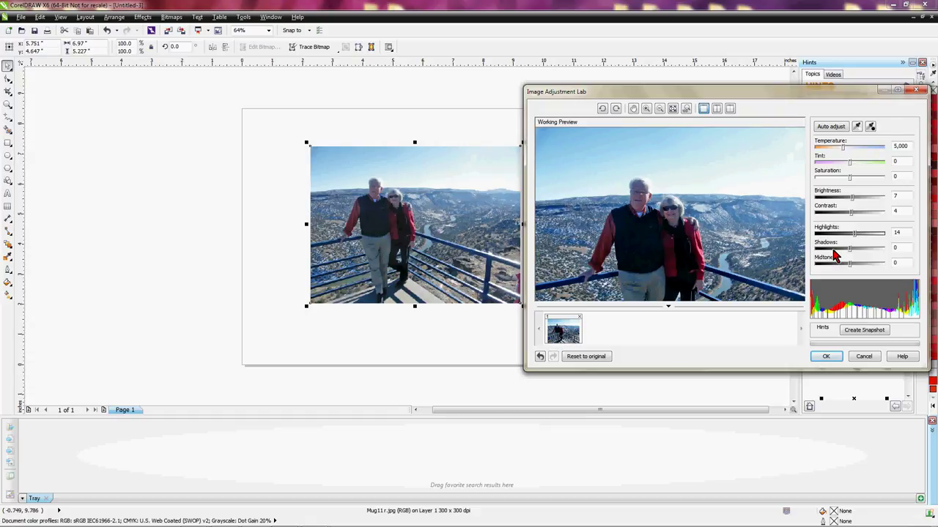
pyautogui.click(854, 250)
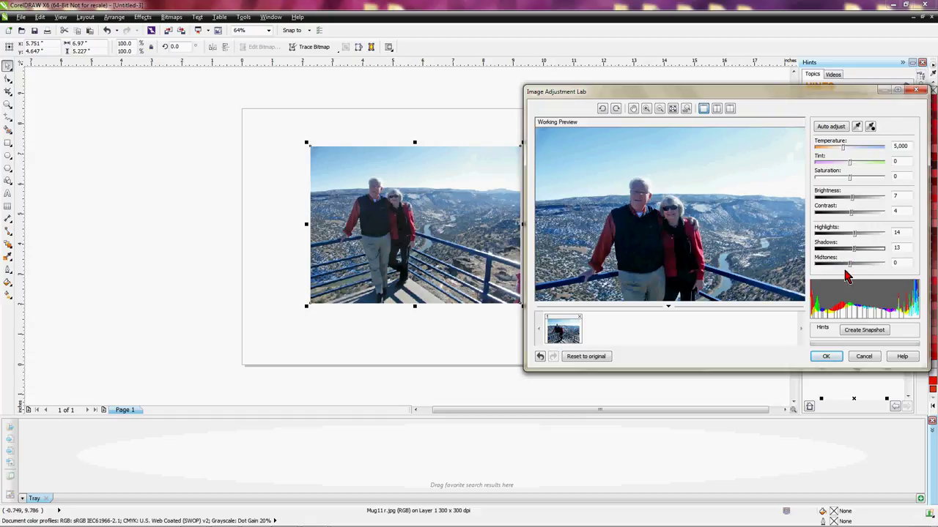
pyautogui.click(852, 330)
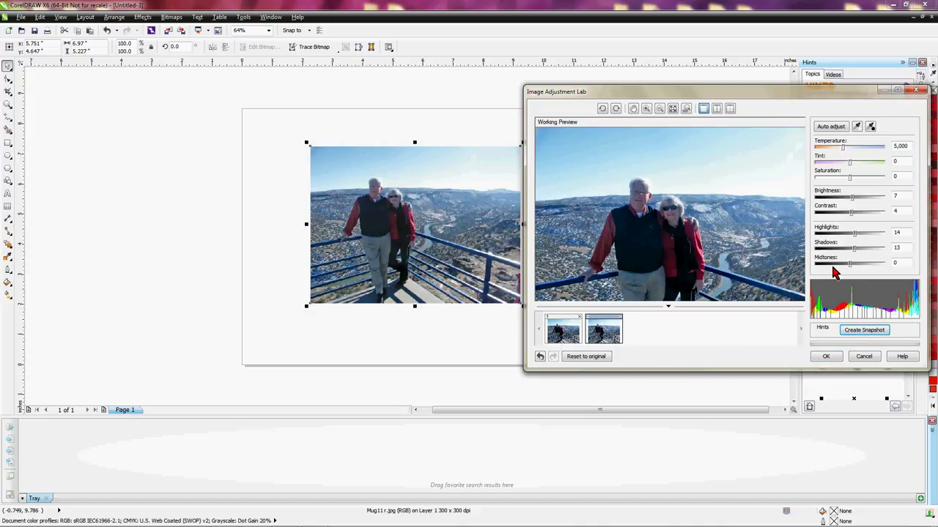
# Step: Select the first (original) snapshot thumbnail to compare it against the adjusted look
pyautogui.click(562, 336)
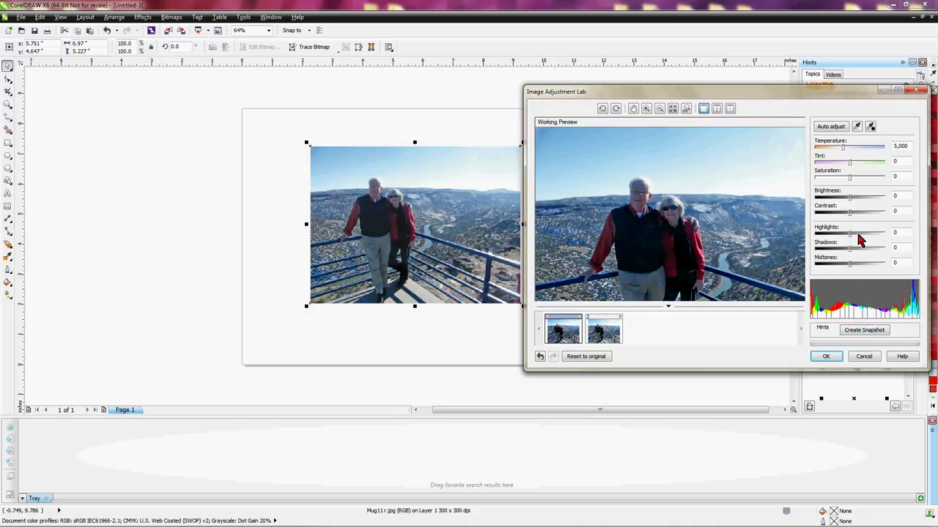
# Step: Raise Highlights to 12, lower Shadows from 29 to 9, and set Midtones to -10
pyautogui.moveTo(850, 235); pyautogui.dragTo(888, 234)
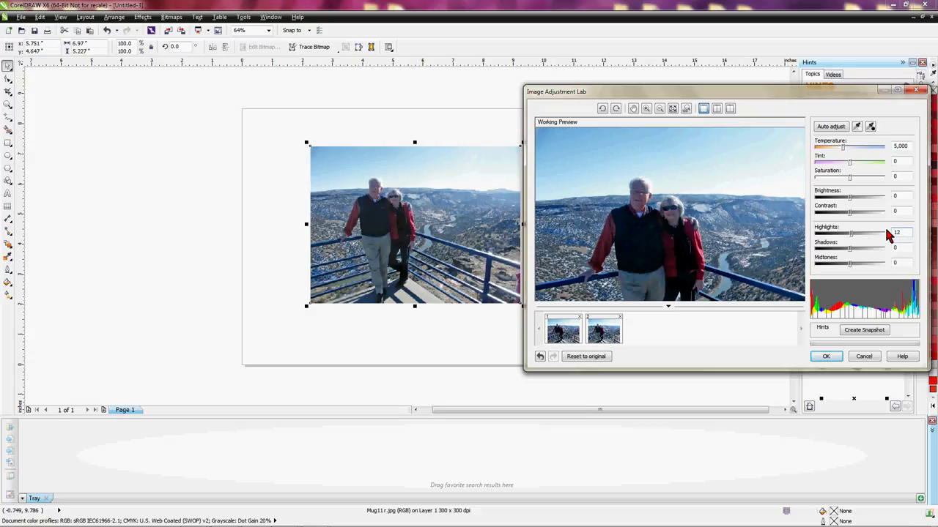
pyautogui.press('Tab')
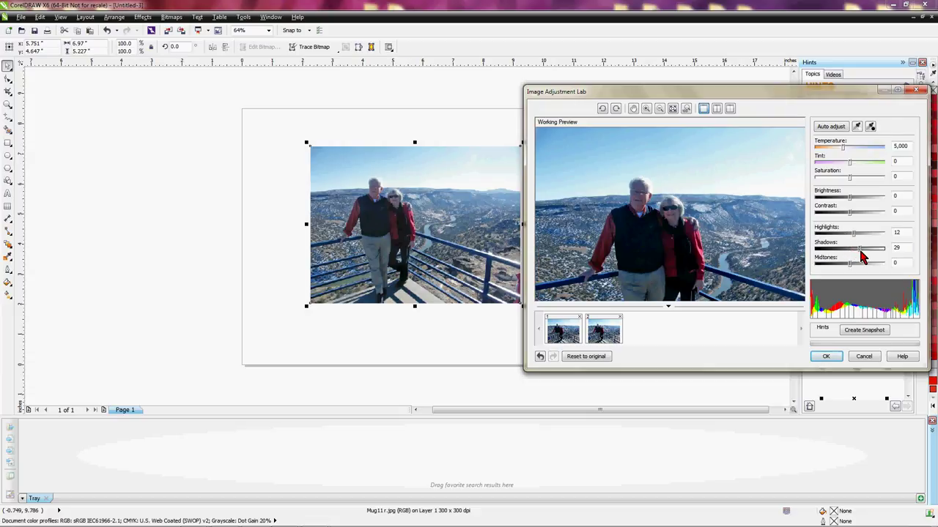
pyautogui.moveTo(861, 251); pyautogui.dragTo(852, 250)
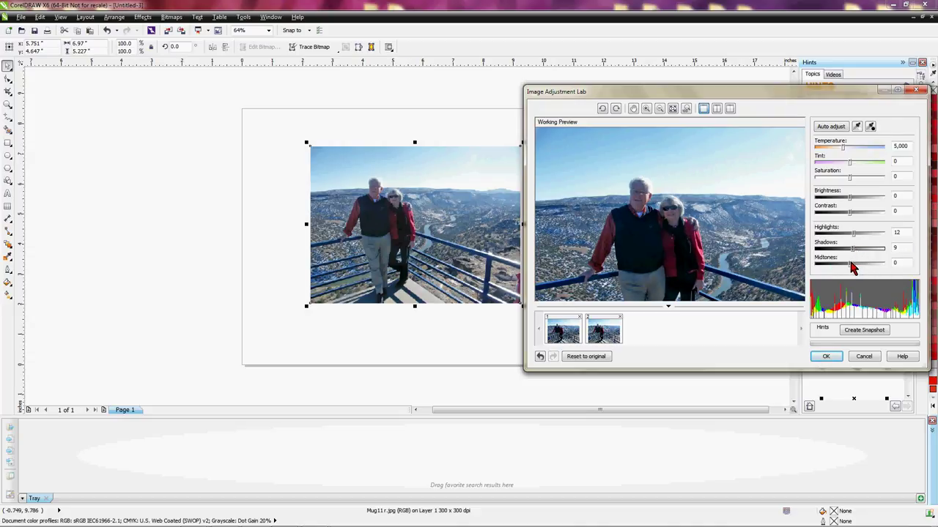
pyautogui.moveTo(851, 269); pyautogui.dragTo(847, 269)
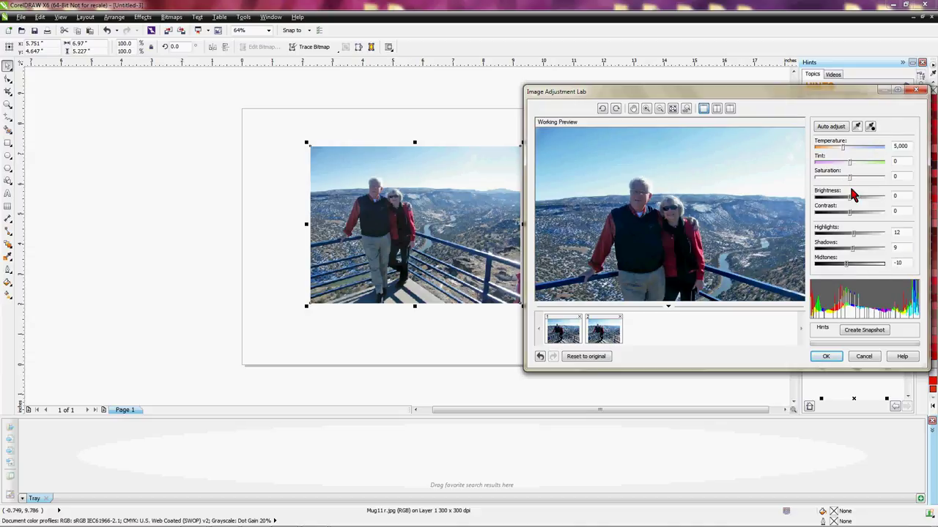
# Step: Set Temperature to 5,138 and lower Saturation to -4
pyautogui.moveTo(843, 147); pyautogui.dragTo(857, 147)
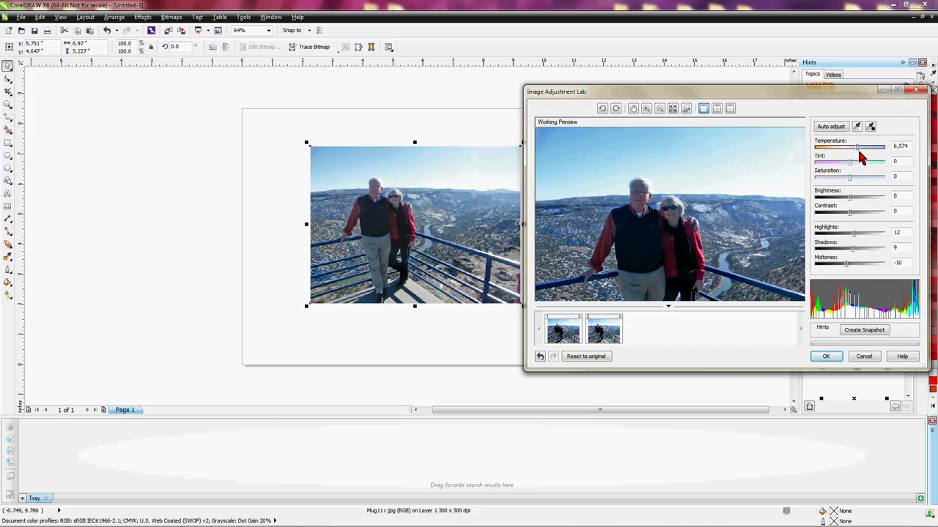
pyautogui.click(846, 149)
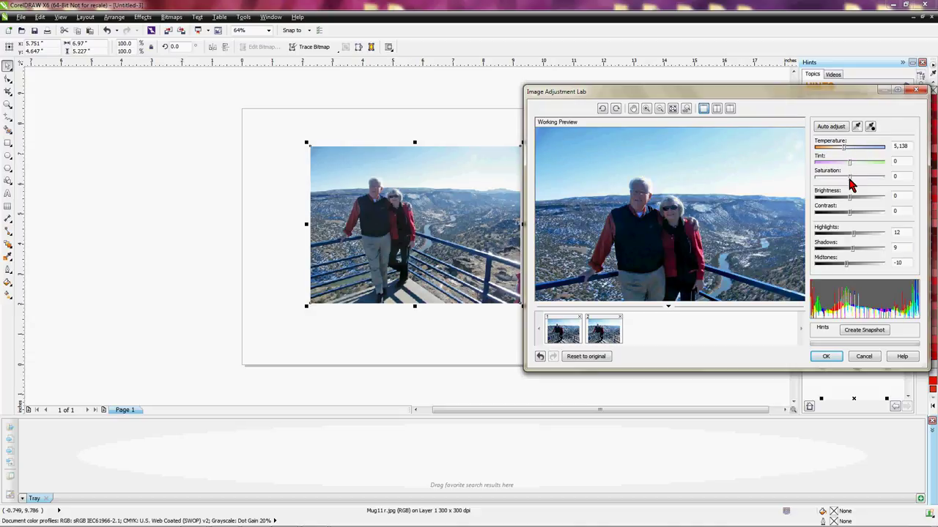
pyautogui.click(850, 181)
pyautogui.moveTo(852, 186)
pyautogui.mouseDown()
pyautogui.moveTo(876, 185)
pyautogui.moveTo(840, 184)
pyautogui.moveTo(848, 184)
pyautogui.mouseUp()
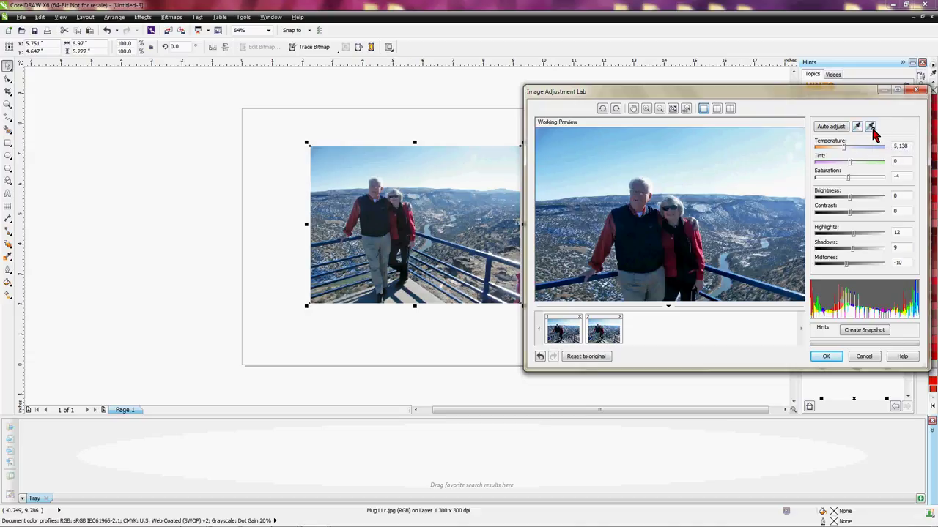
# Step: Return the preview to the original snapshot, then apply the adjustments and close Image Adjustment Lab
pyautogui.click(570, 334)
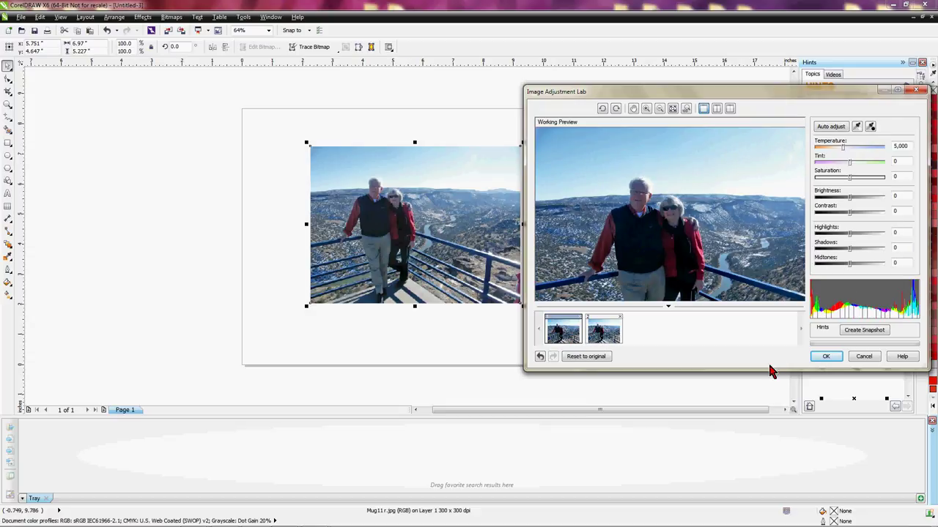
pyautogui.click(825, 359)
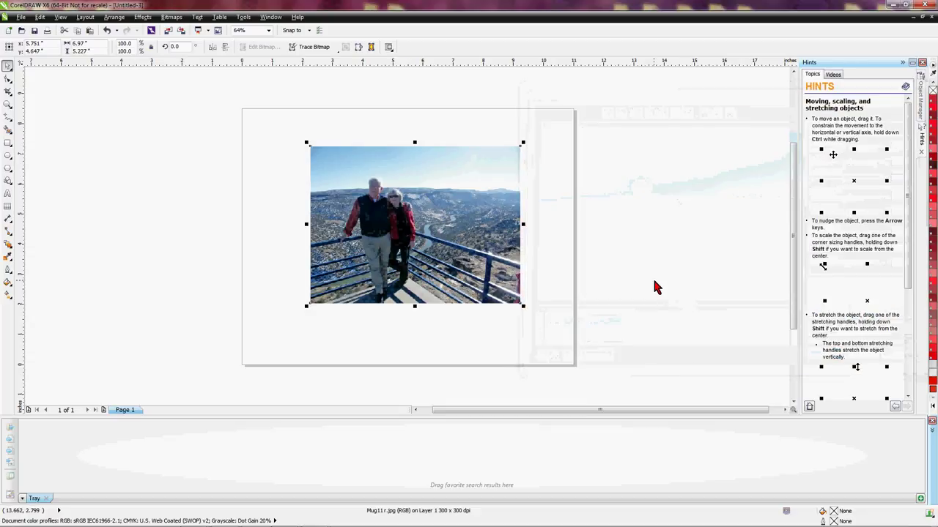